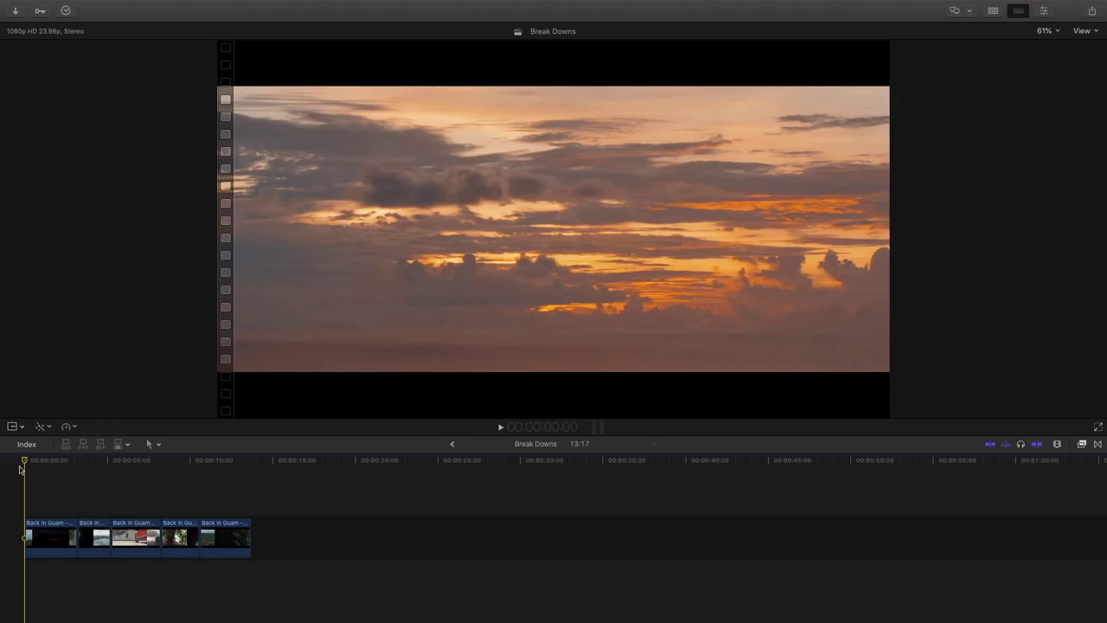
Play the timeline and step frame by frame across the first cut into the face close-up, then return to the start.
key("space")
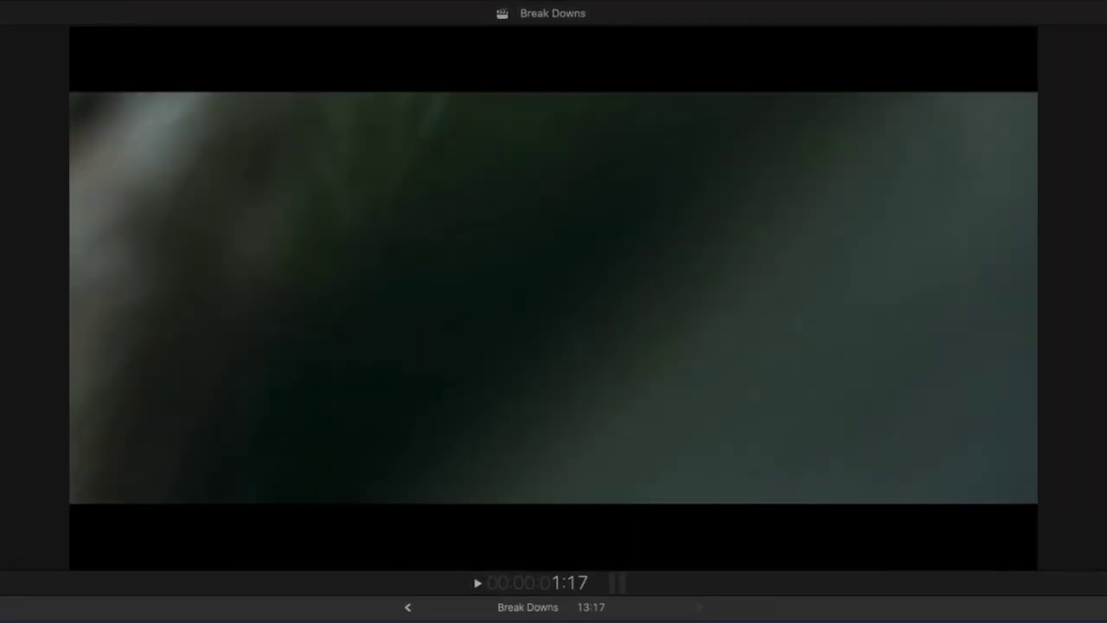
key("Left")
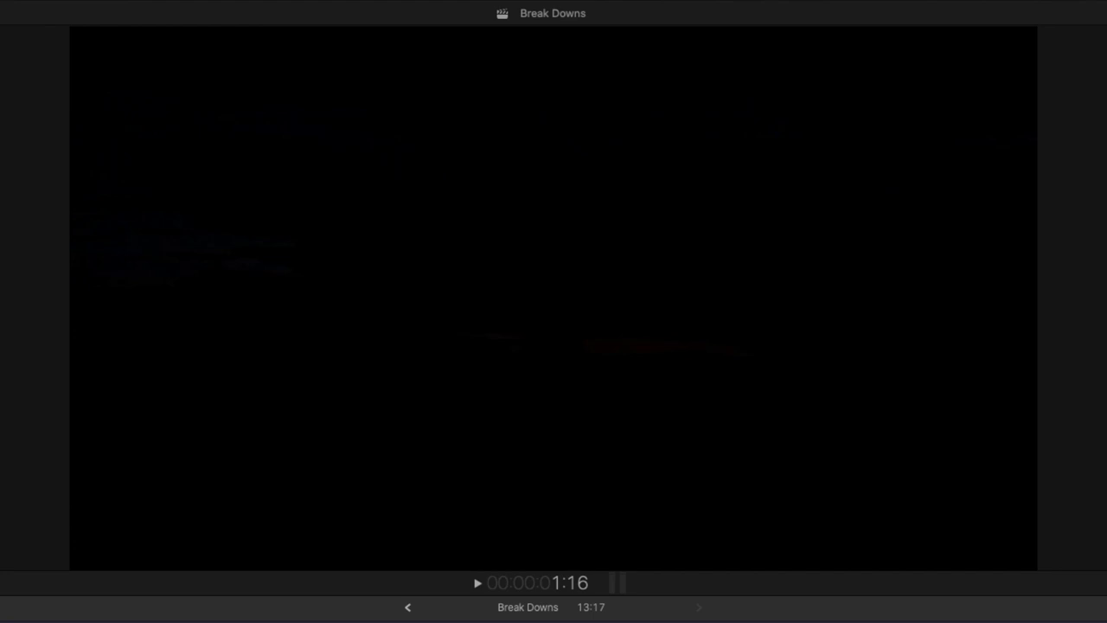
key("shift+Left")
key("Right")
key("Right")
key("Right")
key("Right")
key("Right")
key("Right")
key("Right")
key("Right")
key("Right")
key("Right")
key("Right")
key("Right")
key("Right")
key("Right")
key("Right")
key("Right")
key("Right")
key("Right")
key("Right")
key("Right")
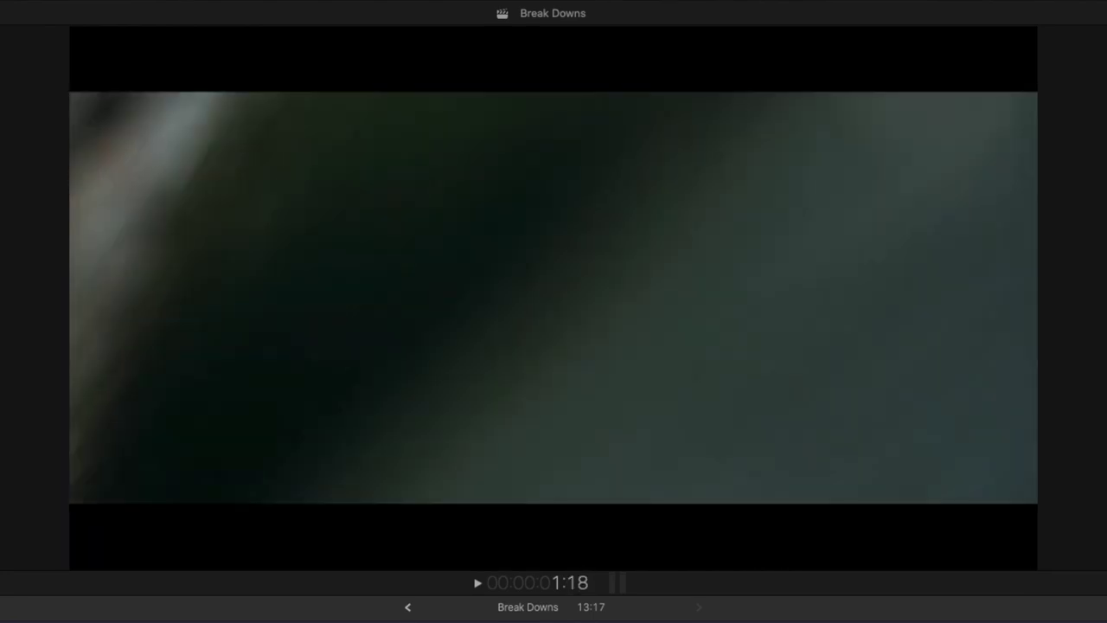
key("Right")
key("Right")
key("Right")
key("Right")
key("Right")
key("Right")
key("Right")
key("Right")
key("Right")
key("Right")
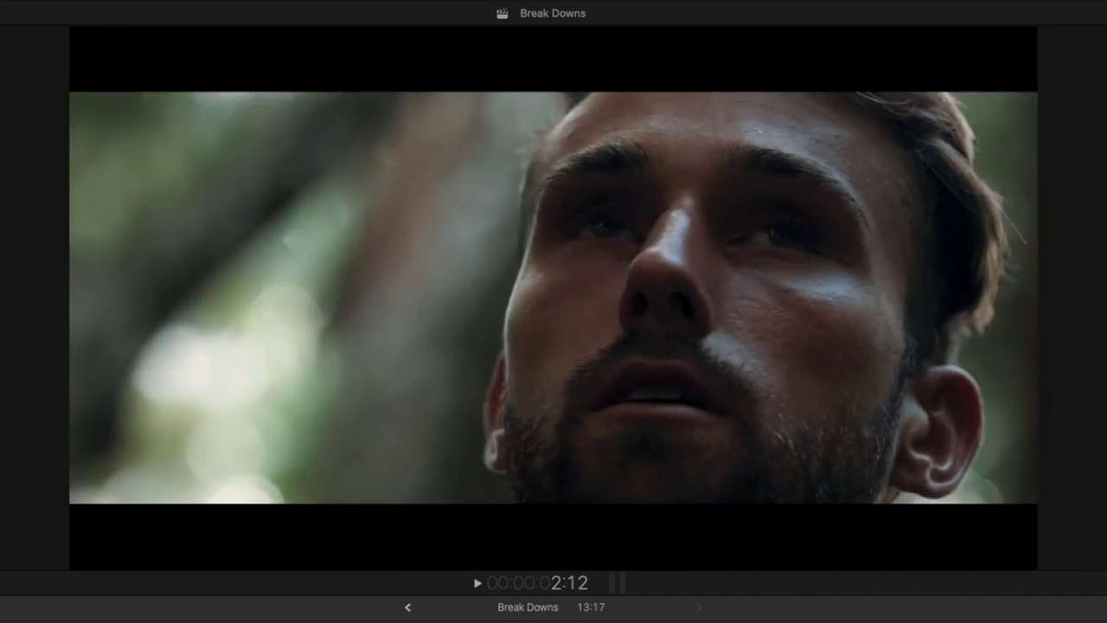
key("Home")
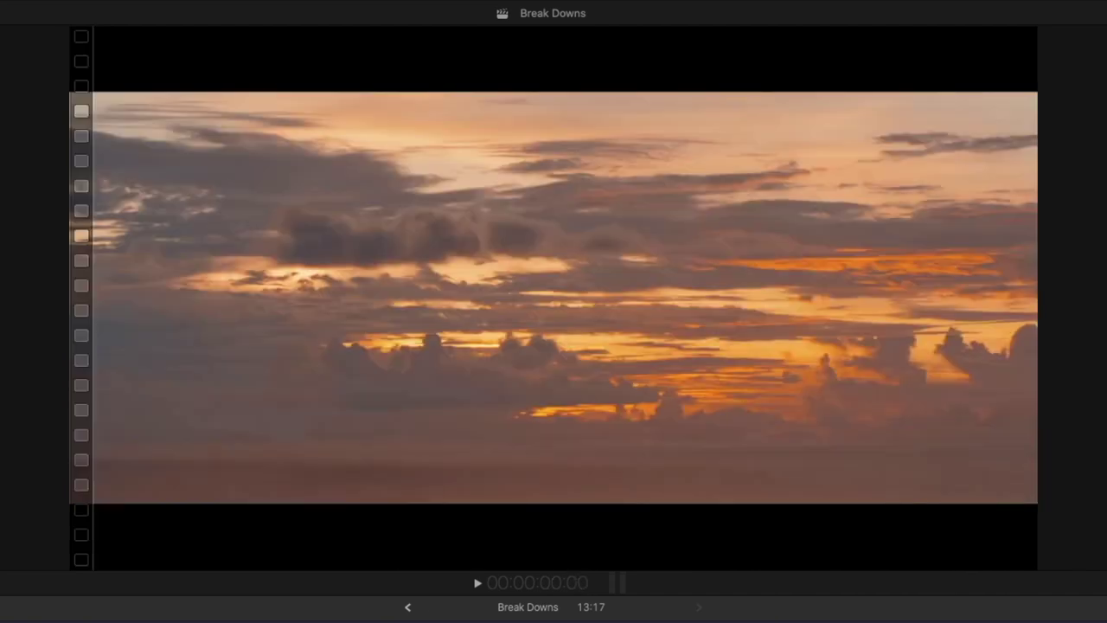
key("Escape")
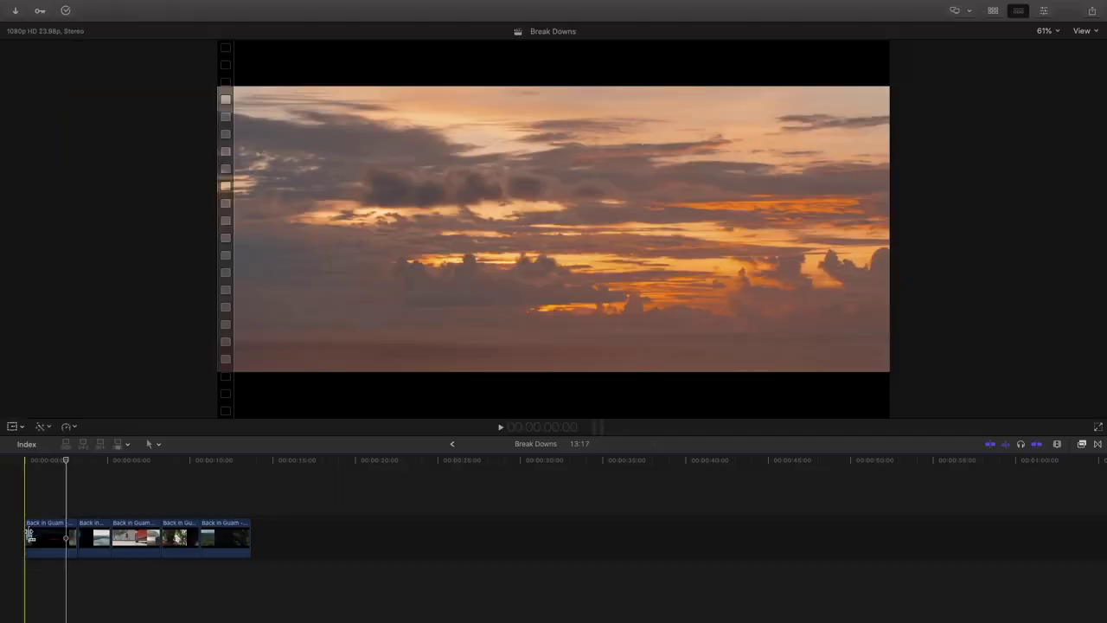
Stop on the underwater shot and step frame by frame through the white flash into the cloud aerial.
key("space")
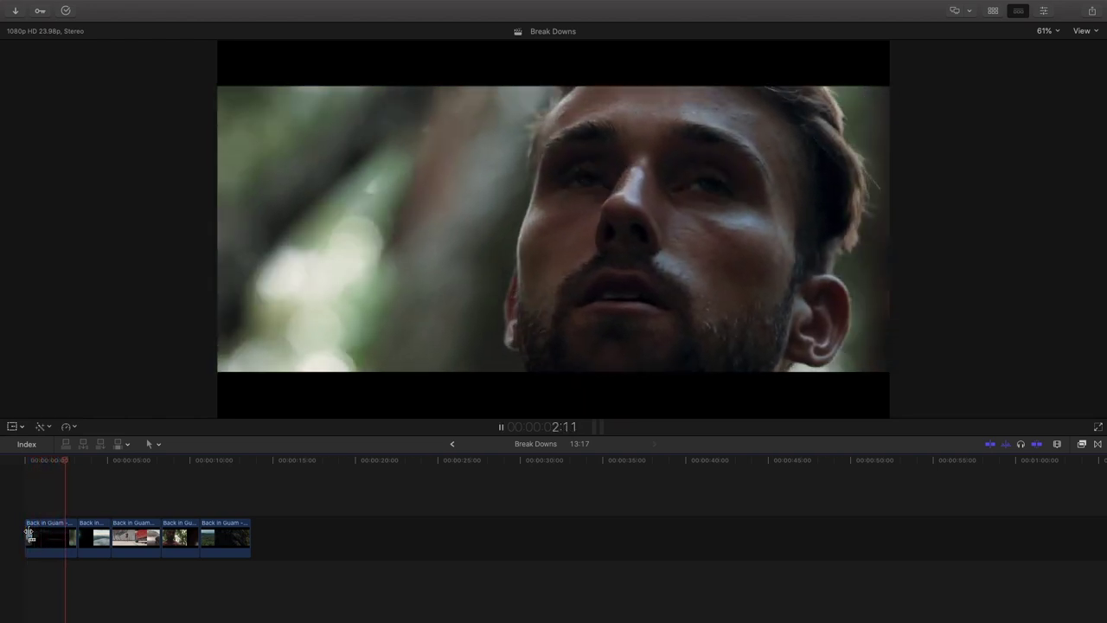
key("space")
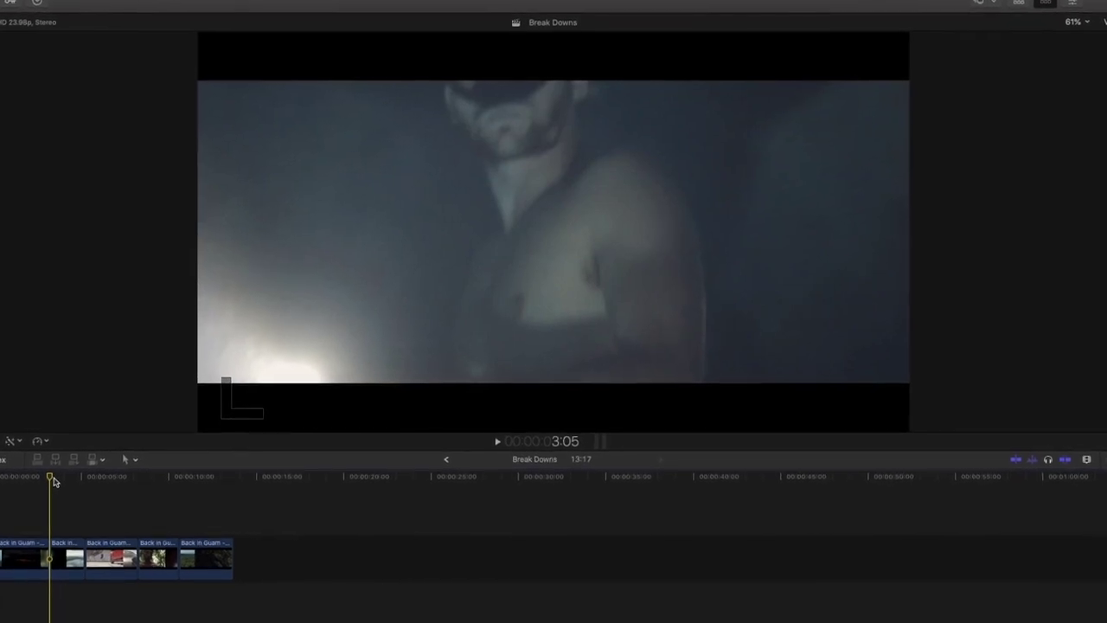
key("Right")
key("Right")
key("Right")
key("Right")
key("Right")
key("Right")
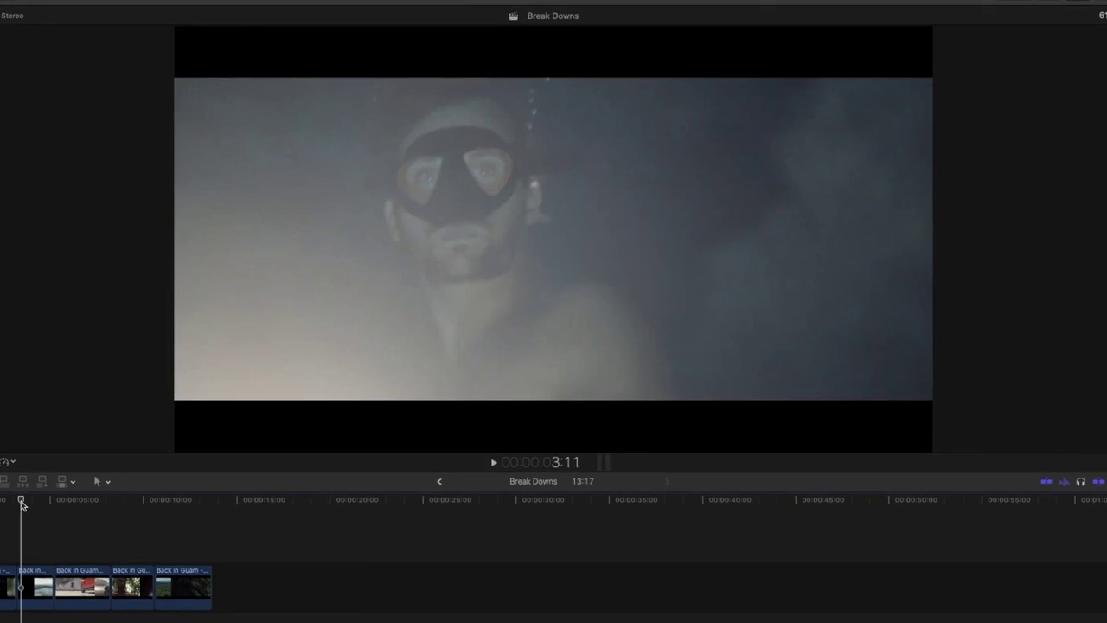
key("Right")
key("Right")
key("Right")
key("Right")
key("Right")
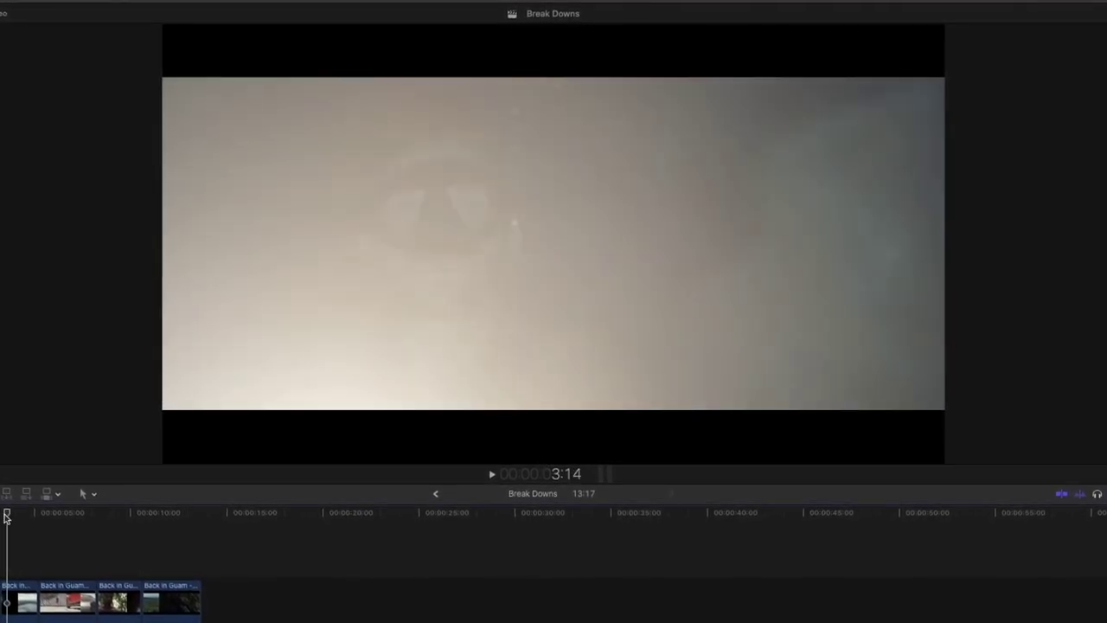
key("Right")
key("Right")
key("Right")
key("Right")
key("Right")
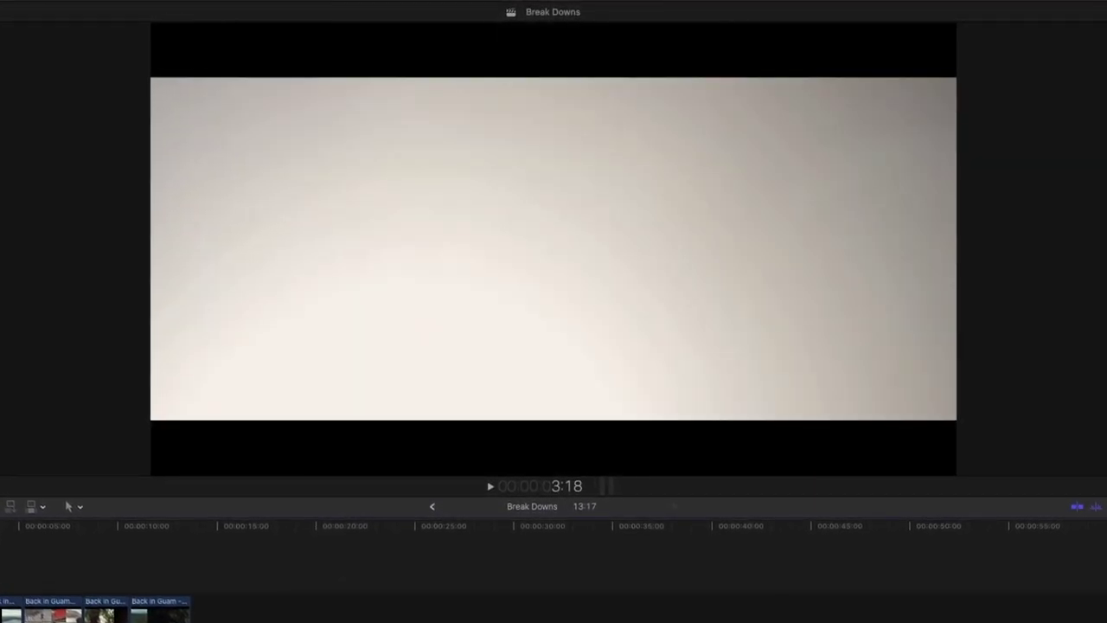
key("Right")
key("Right")
key("Right")
key("Right")
key("Right")
key("Right")
key("Right")
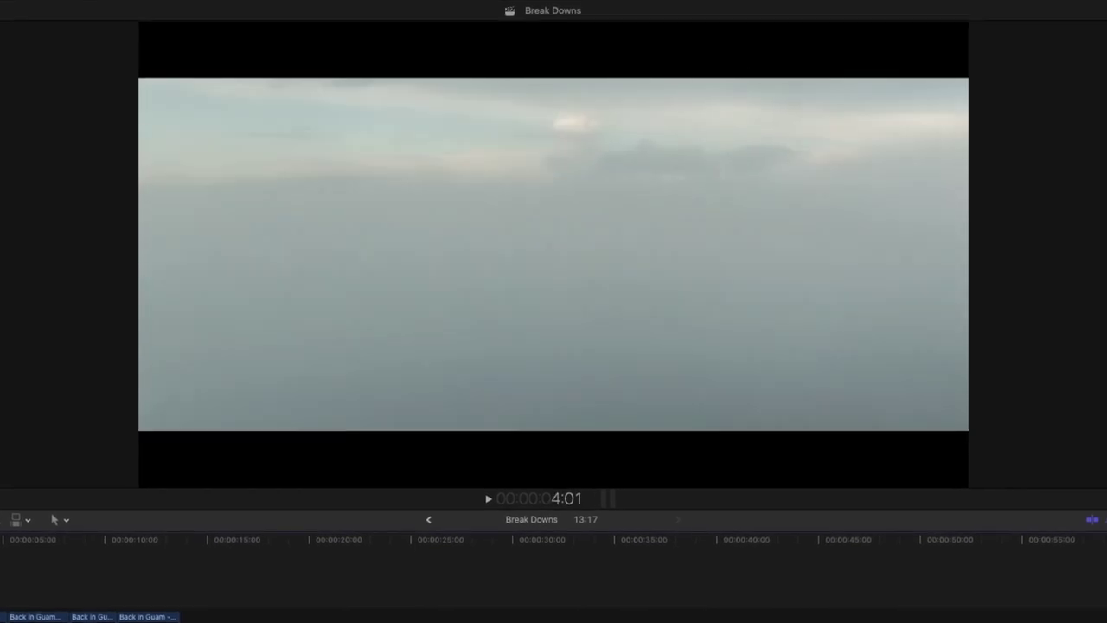
key("Right")
key("Right")
key("Right")
key("Right")
key("Right")
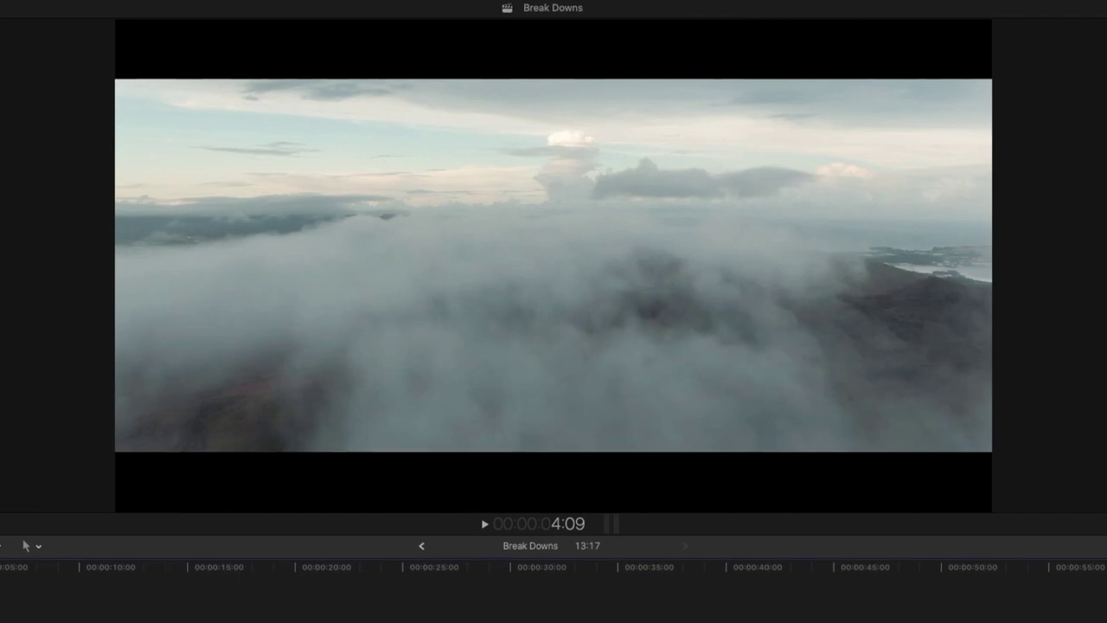
Step back to the diver frame at 3:12, replay the transition, then park at 5:06 on the skateboard shot.
key("Left")
key("Left")
key("Left")
key("Left")
key("Left")
key("Left")
key("Left")
key("Left")
key("Left")
key("Left")
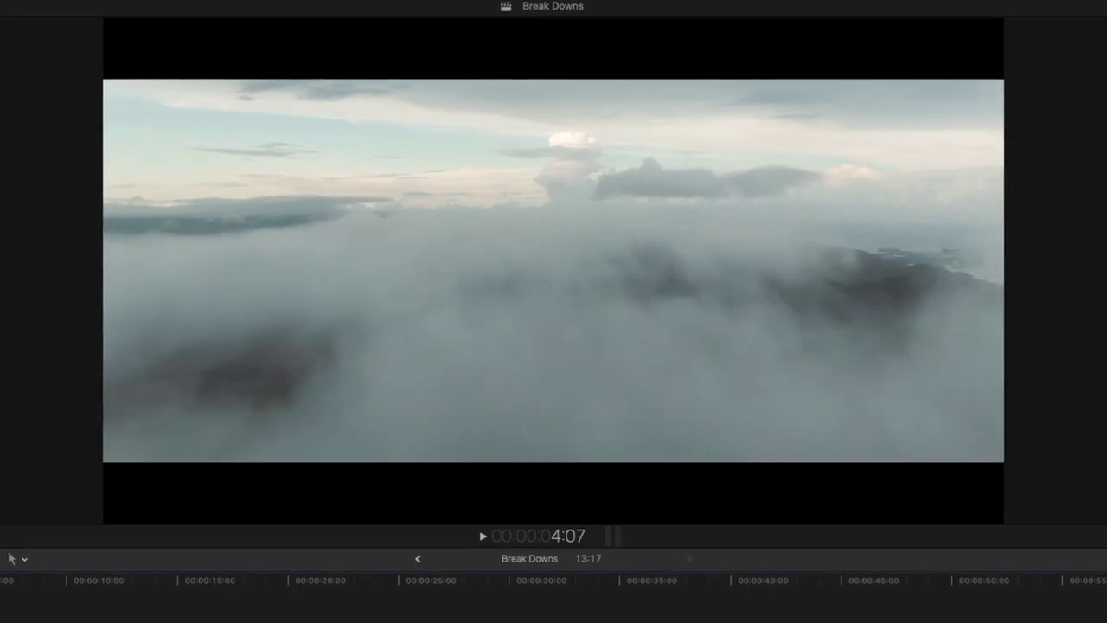
key("Left")
key("Left")
key("Left")
key("Left")
key("Left")
key("Left")
key("Left")
key("Left")
key("Left")
key("Left")
key("Left")
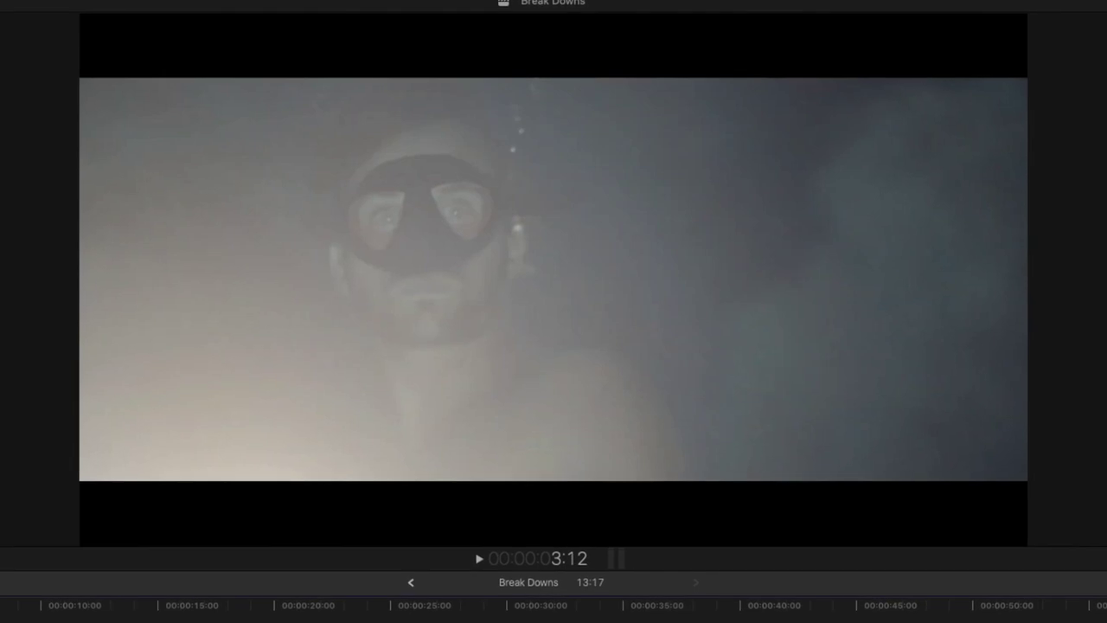
key("space")
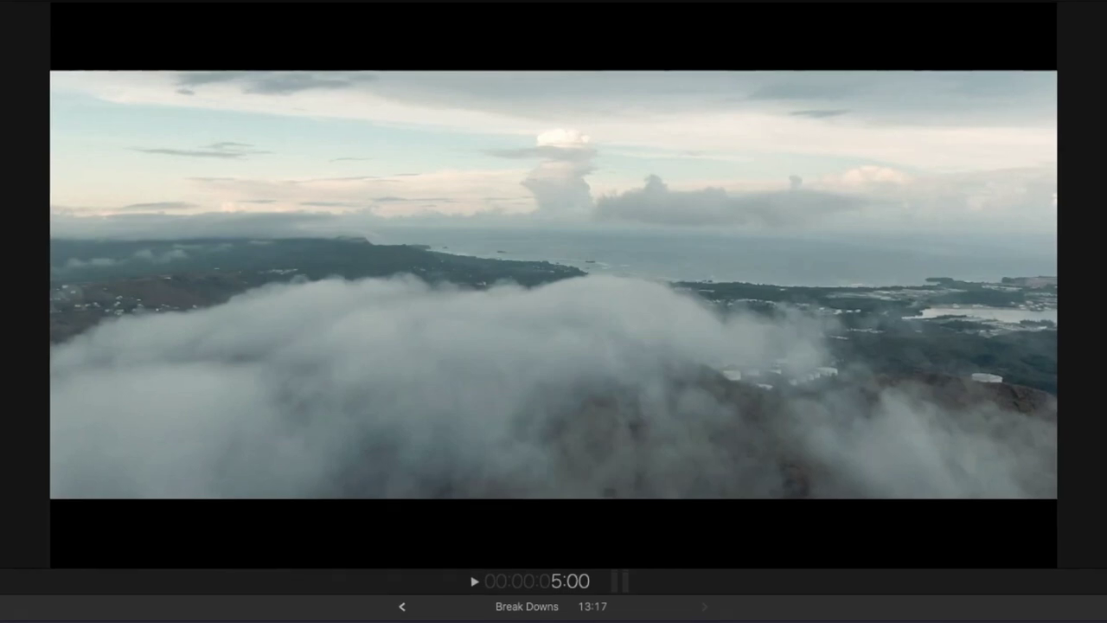
left_click(113, 461)
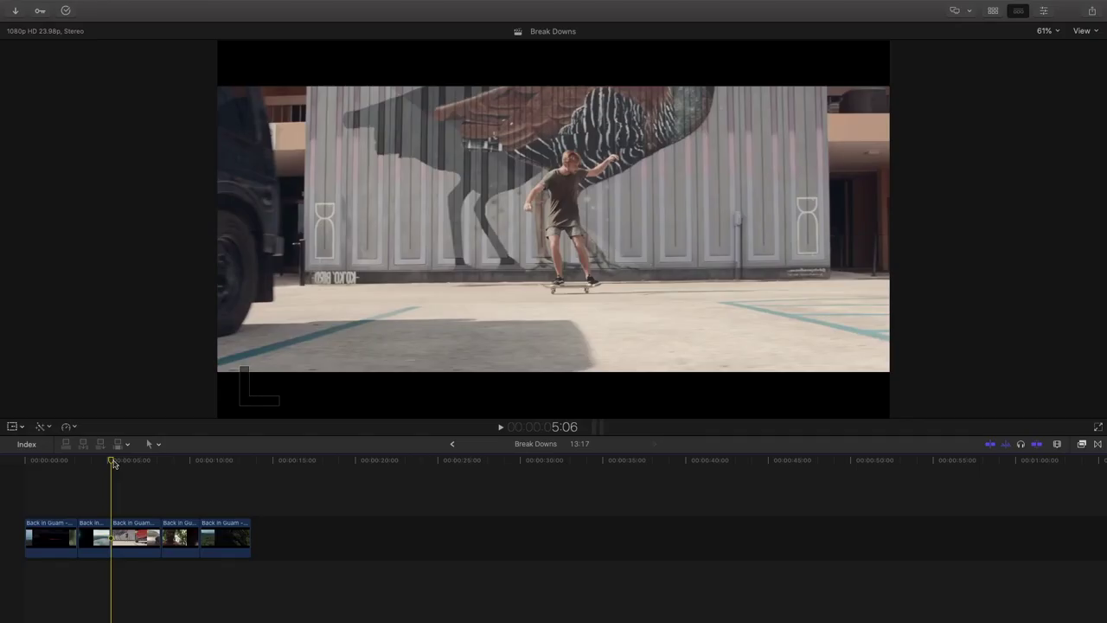
Skim to 5:09 and step frame by frame to where the red car wipes across.
left_click_drag(114, 463, 114, 463)
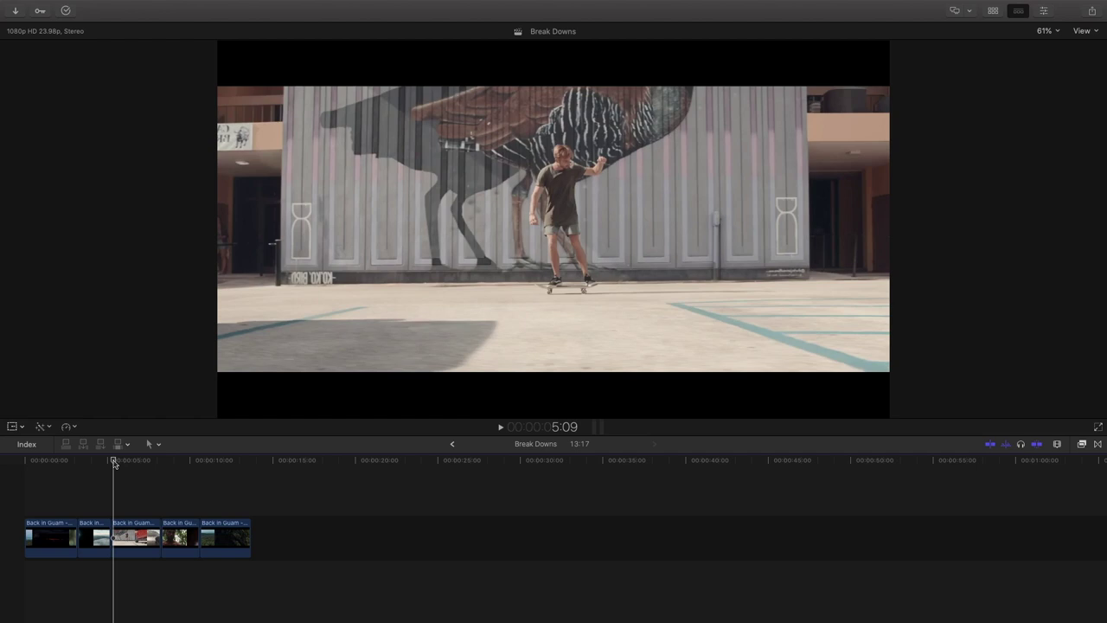
key("Right")
key("Right")
key("Right")
key("Right")
key("Right")
key("Right")
key("Right")
key("Right")
key("Right")
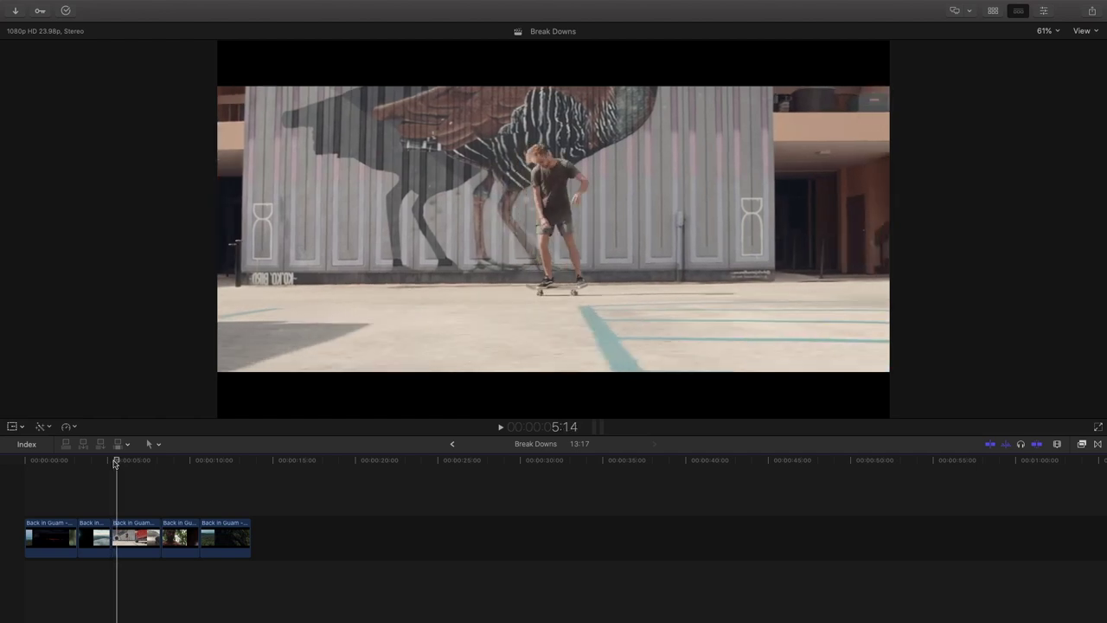
key("Right")
key("Right")
key("Right")
key("Right")
key("Right")
key("Right")
key("Right")
key("Right")
key("Right")
key("Right")
key("Right")
key("Right")
key("Right")
key("Right")
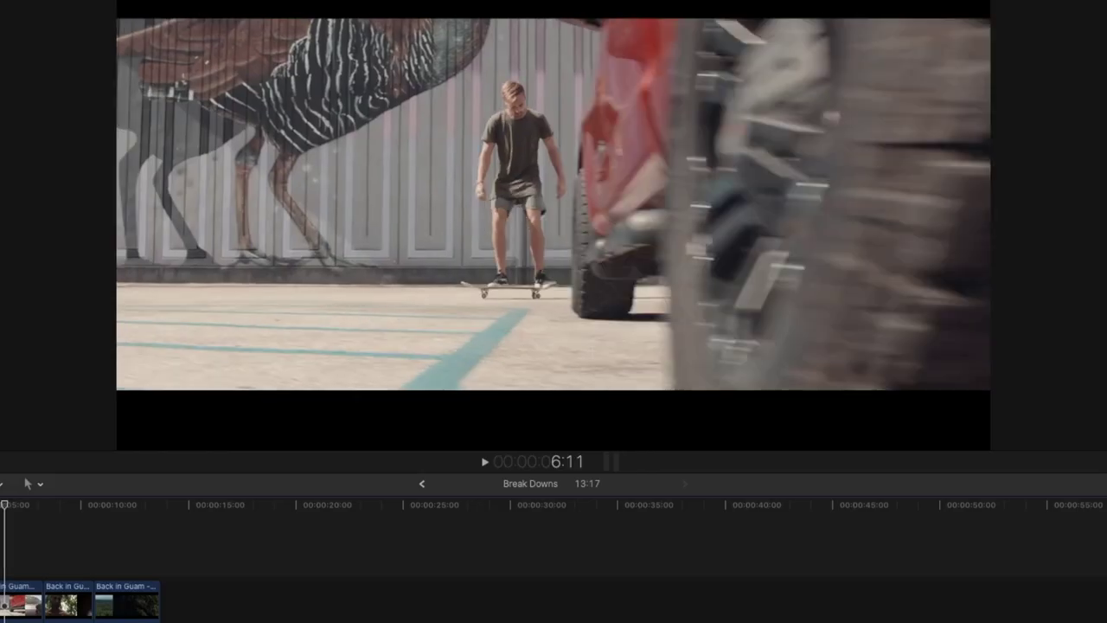
key("Right")
key("Right")
key("Right")
key("Right")
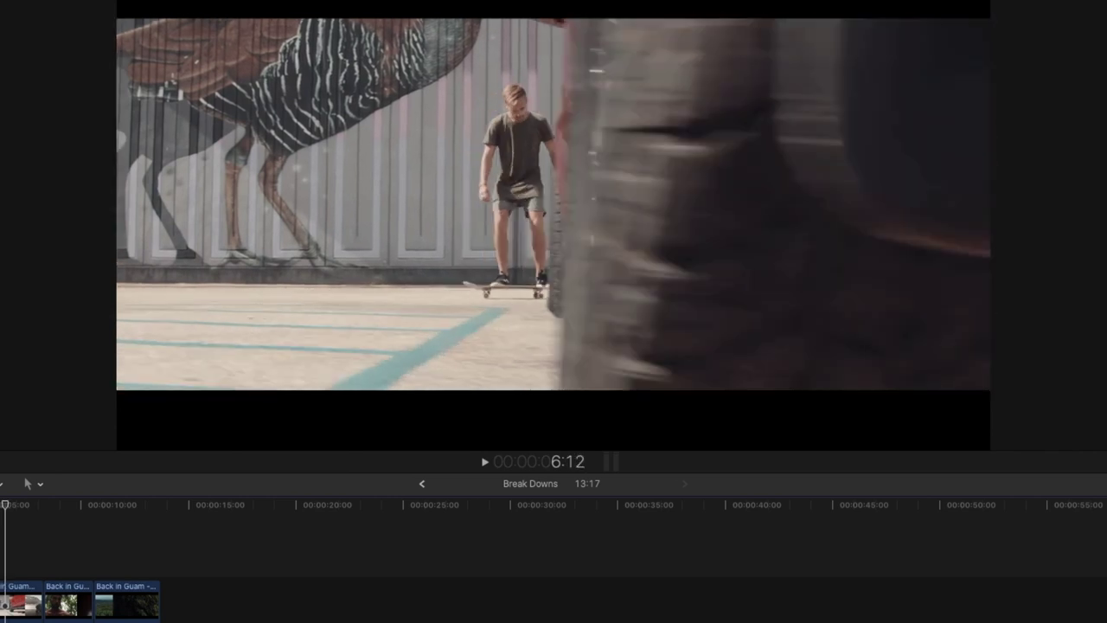
key("Right")
key("Right")
Recheck the wipe frame by frame into the hangar shot, then play on and stop at 9:05 on the jungle run.
key("Left")
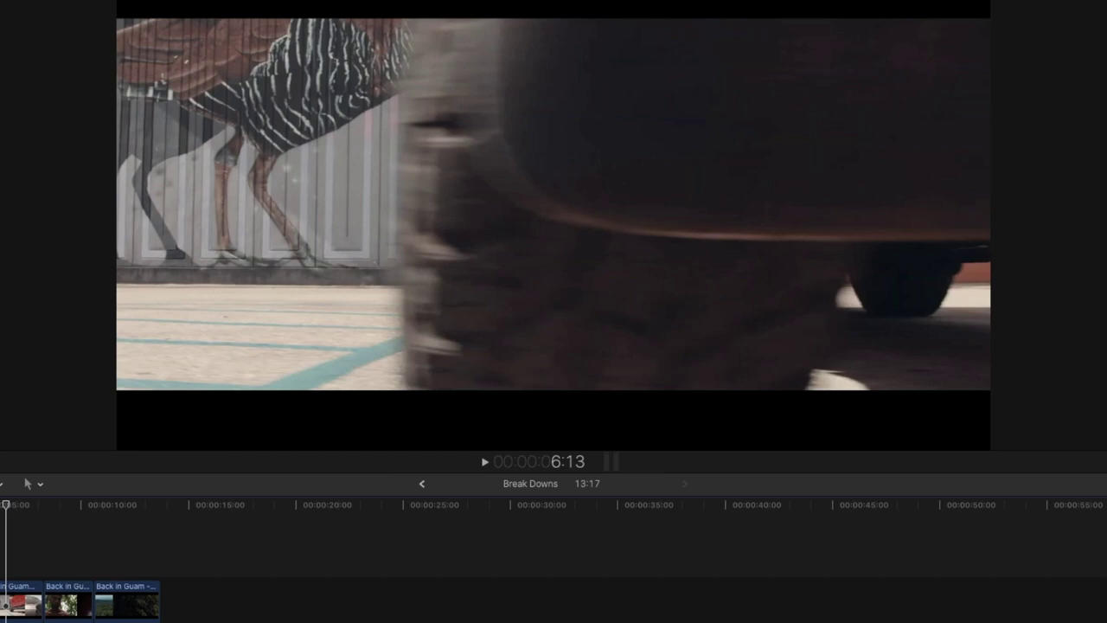
key("Right")
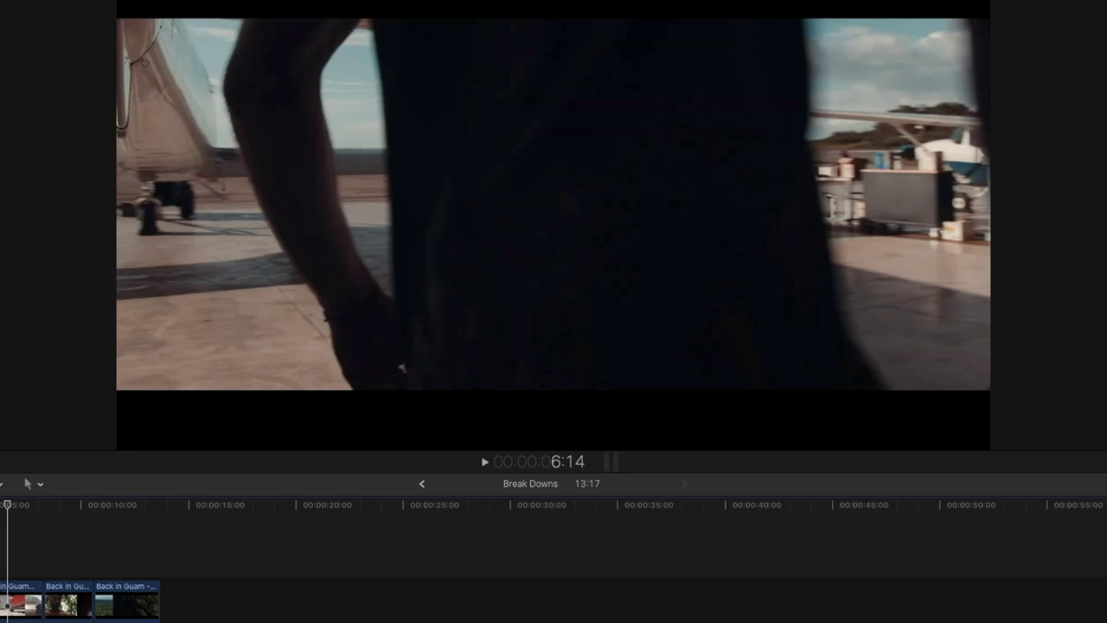
key("Right")
key("Right")
key("Right")
key("Right")
key("Right")
key("Right")
key("Right")
key("Right")
key("Right")
key("Right")
key("Right")
key("Right")
key("Right")
key("Right")
key("Right")
key("Right")
key("Right")
key("Right")
key("Right")
key("Right")
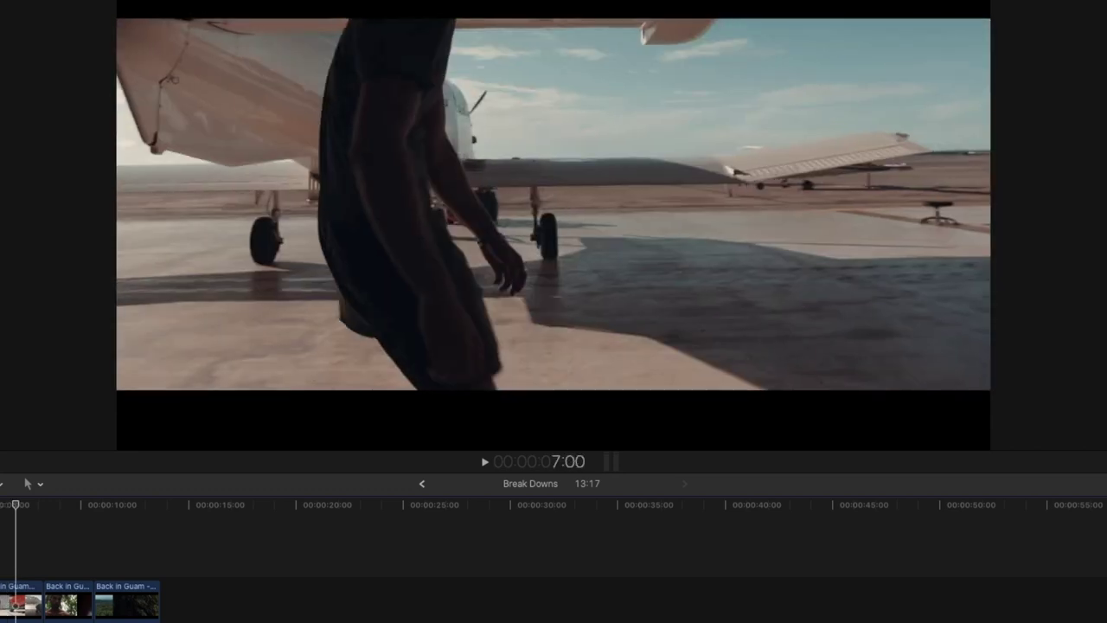
key("Right")
key("Right")
key("Right")
key("Right")
key("Right")
key("Right")
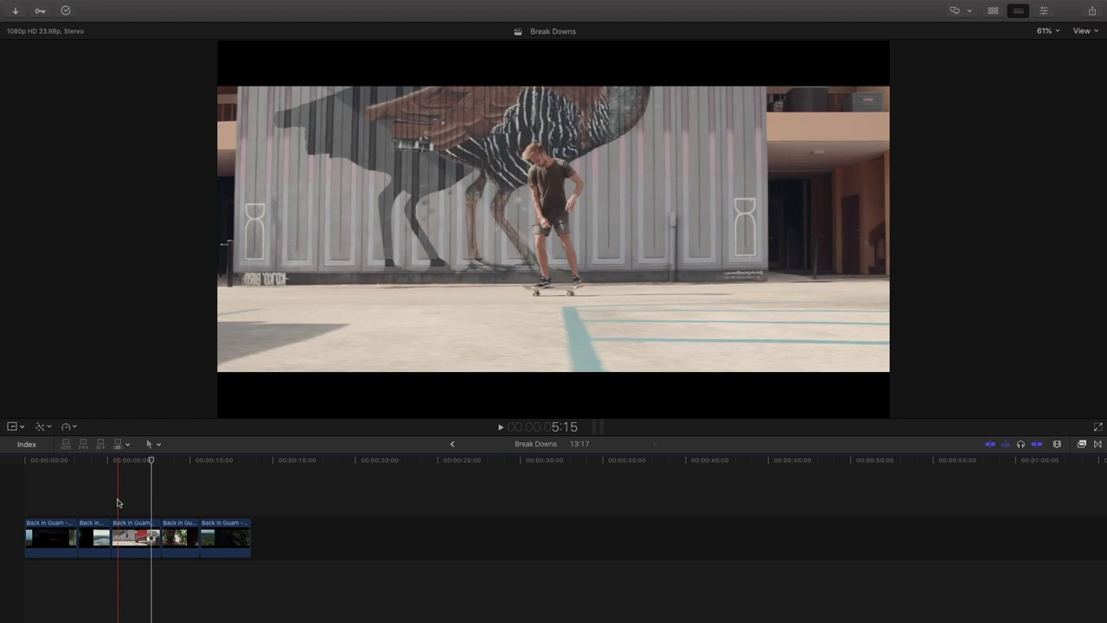
key("space")
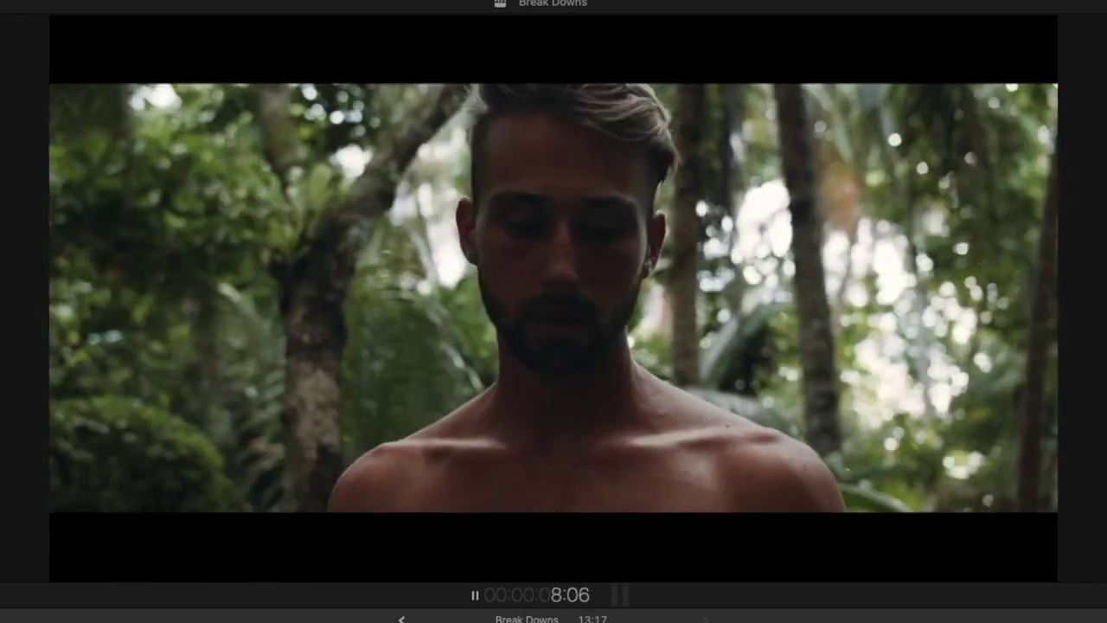
key("space")
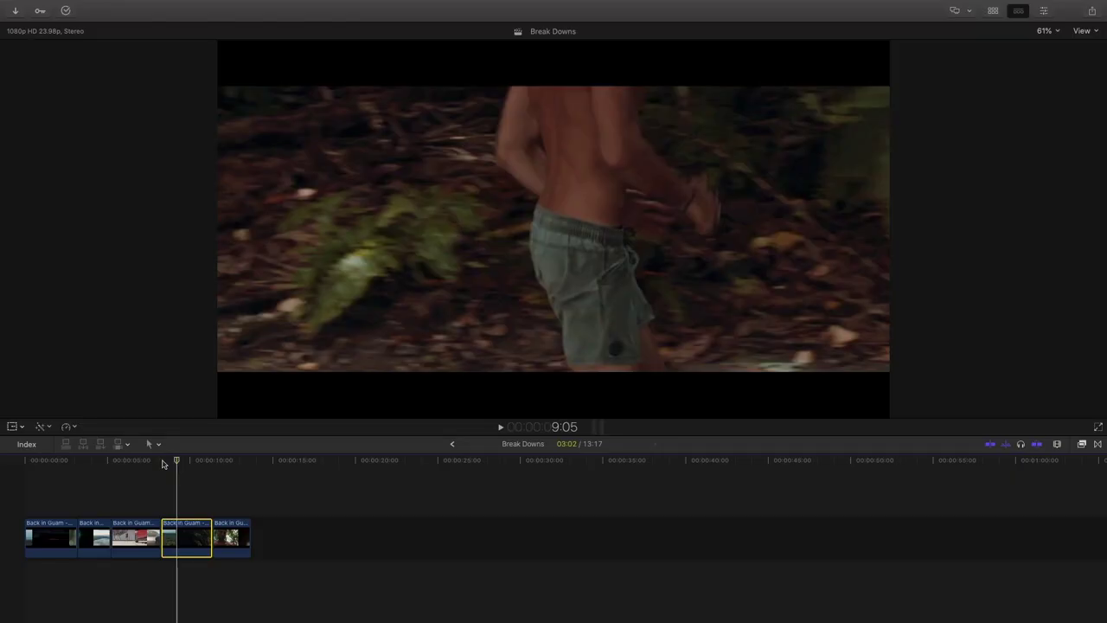
Step frame by frame through the run into the blurred foliage transition and across the cut at 10:00.
key("Right")
key("Right")
key("Right")
key("Right")
key("Right")
key("Right")
key("Right")
key("Right")
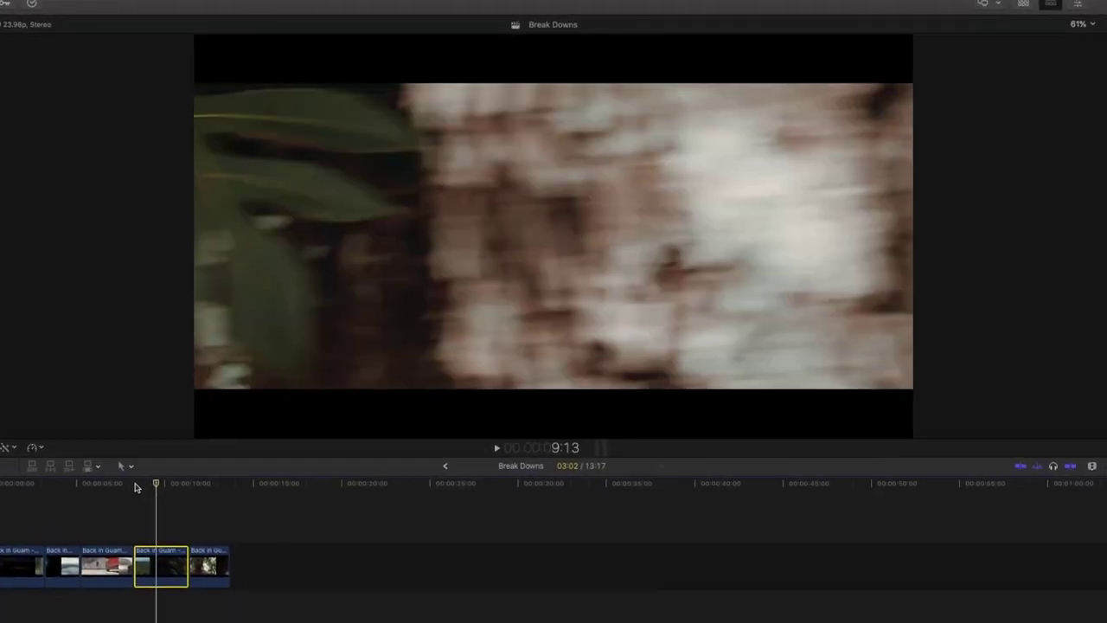
key("Right")
key("Right")
key("Right")
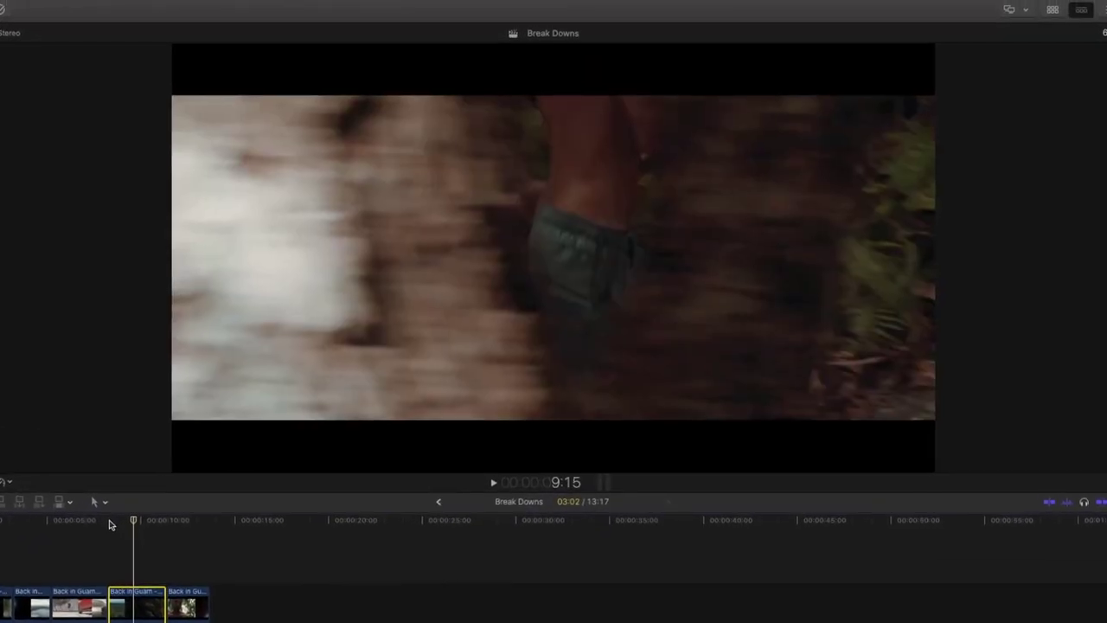
key("Right")
key("Right")
key("Right")
key("Right")
key("Right")
key("Right")
key("Right")
key("Right")
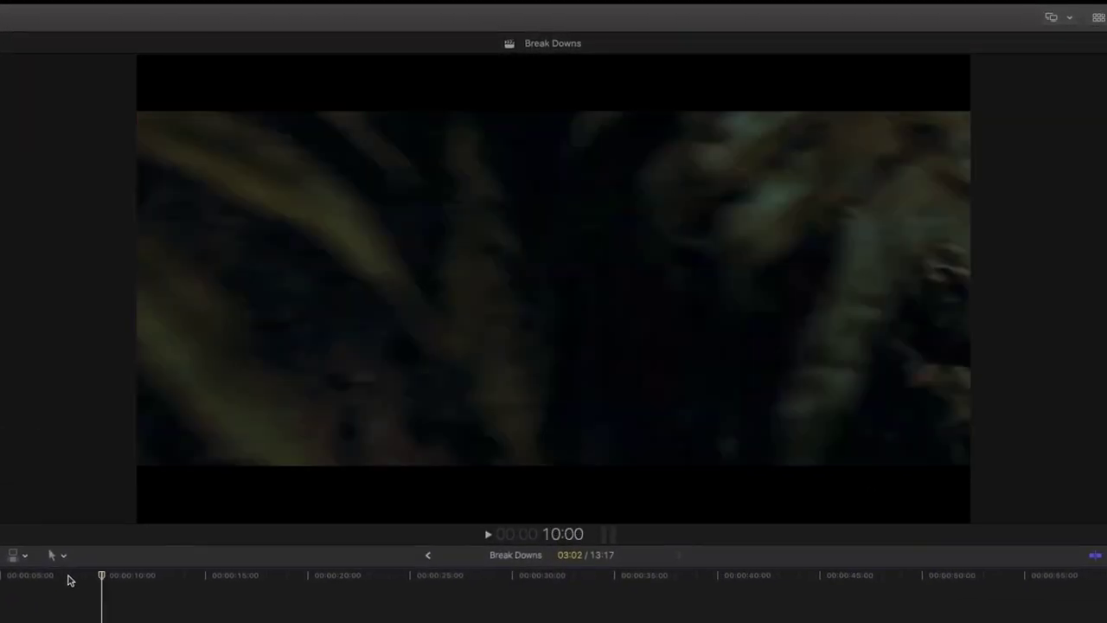
key("Left")
key("Left")
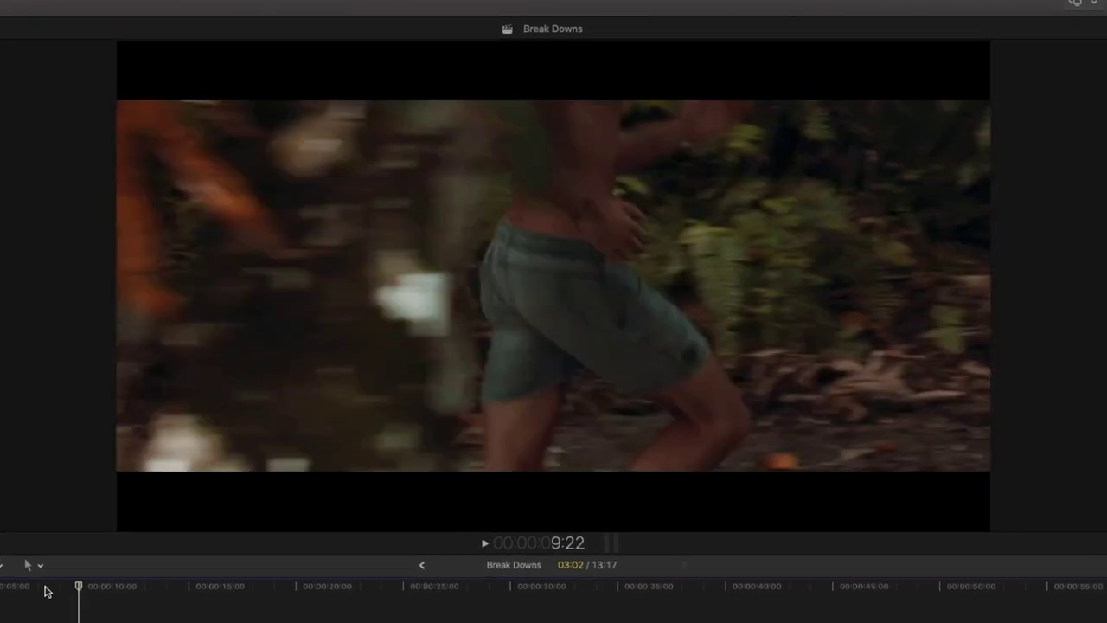
key("Right")
key("Right")
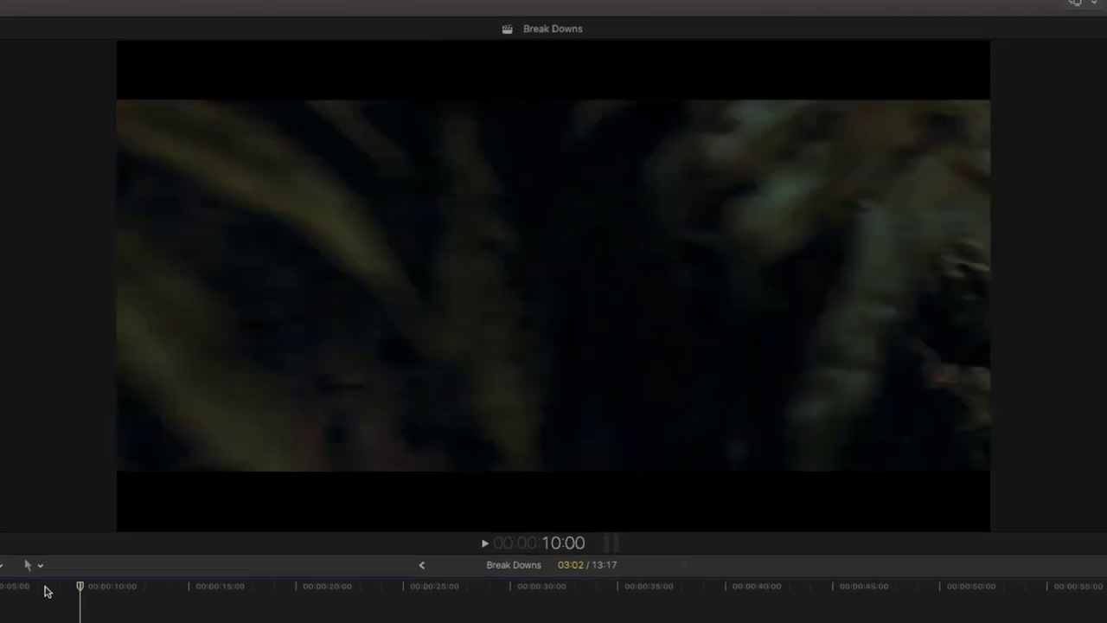
Play through the foliage transition, reverse with J, and step around the cut back to 9:17.
key("space")
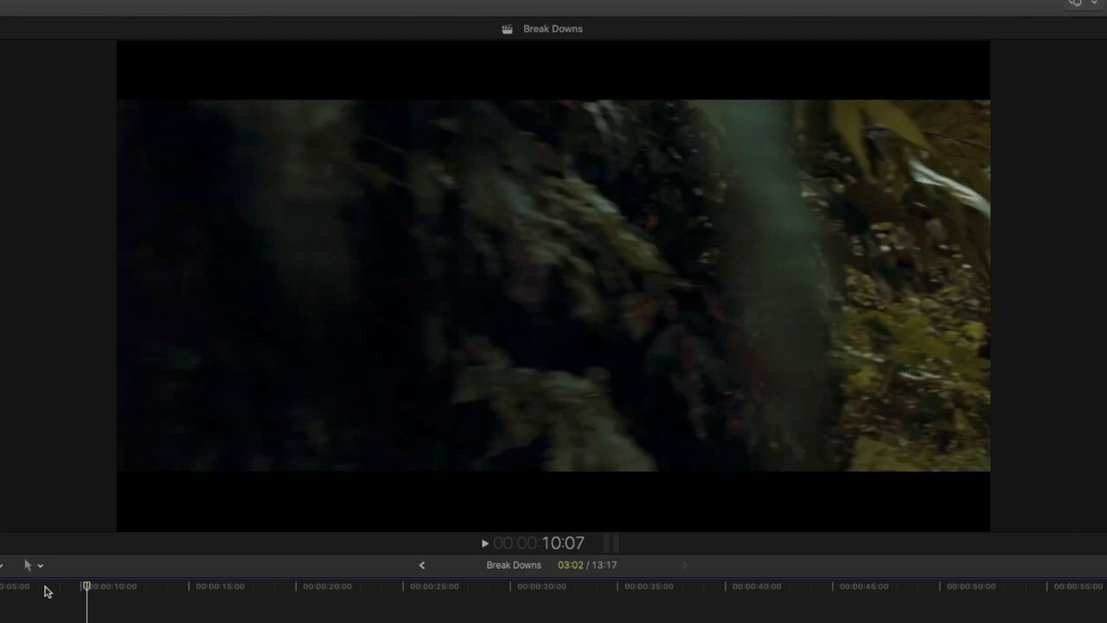
key("j")
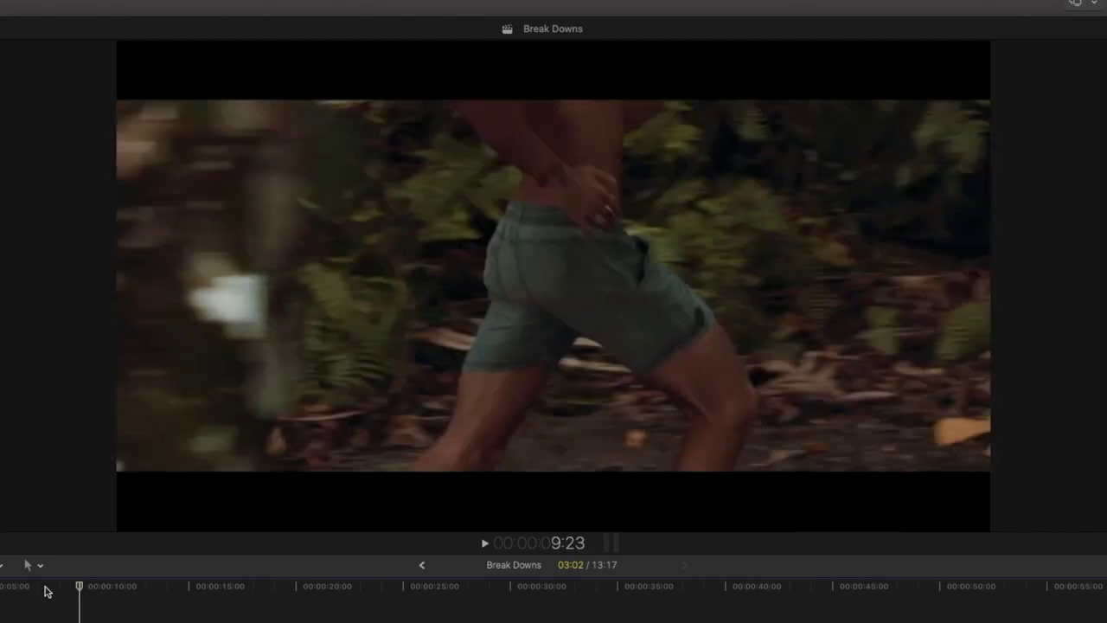
key("Right")
key("Left")
key("Right")
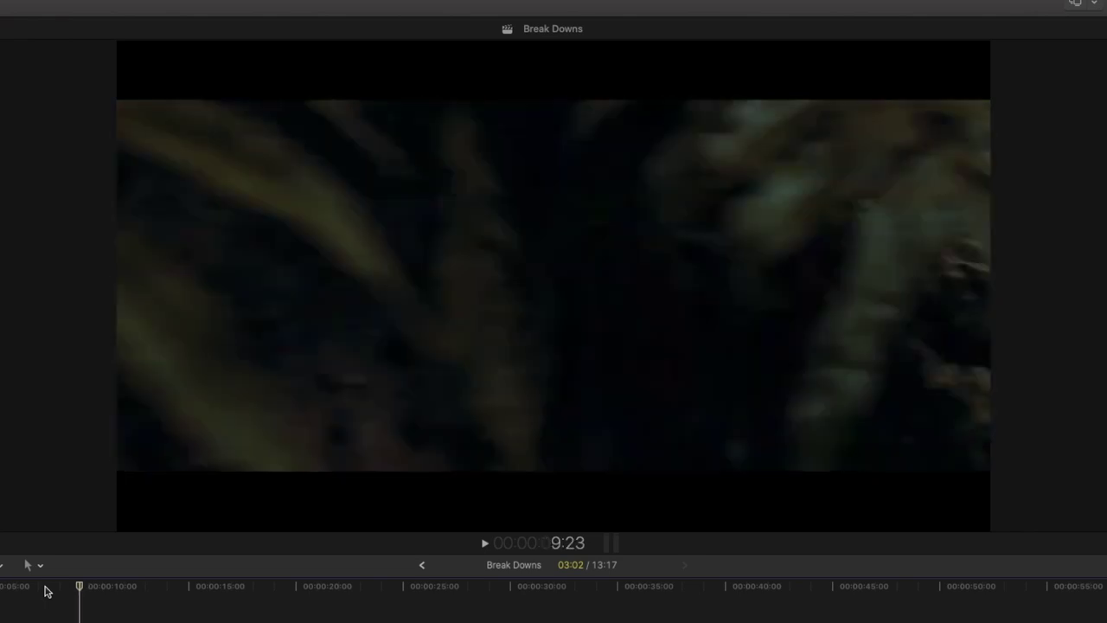
key("Left")
key("Left")
key("Left")
key("Left")
key("Left")
key("Left")
key("Left")
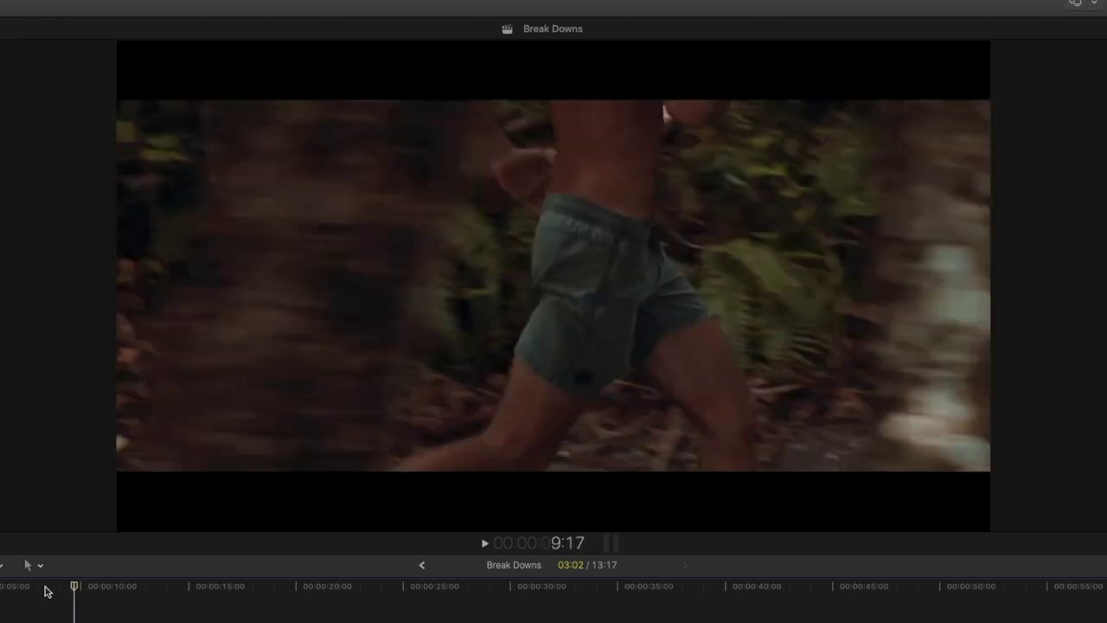
Play past the transition through the palm-leaf wipe, then step from the 11:09 face shot to 12:20.
key("space")
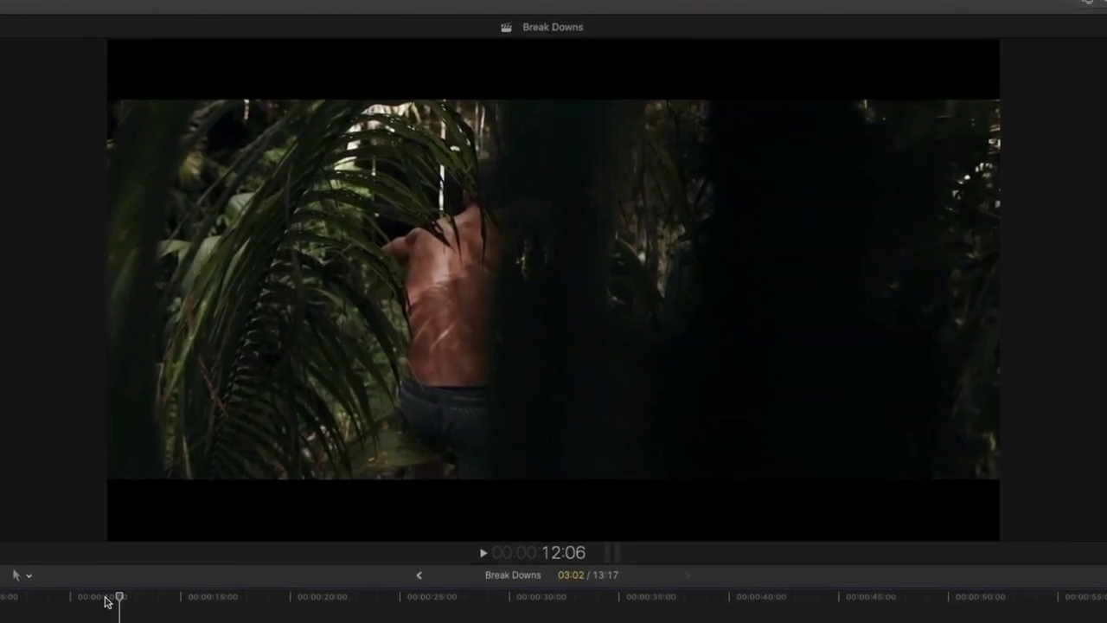
key("Right")
key("Right")
key("Right")
key("Right")
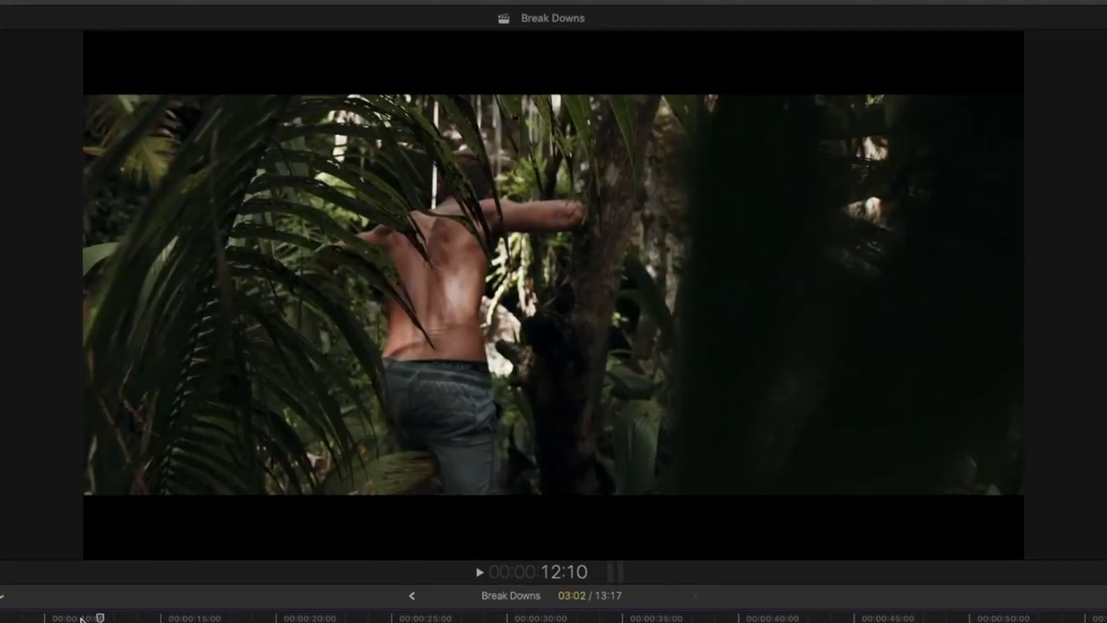
left_click(85, 616)
key("Right")
key("Right")
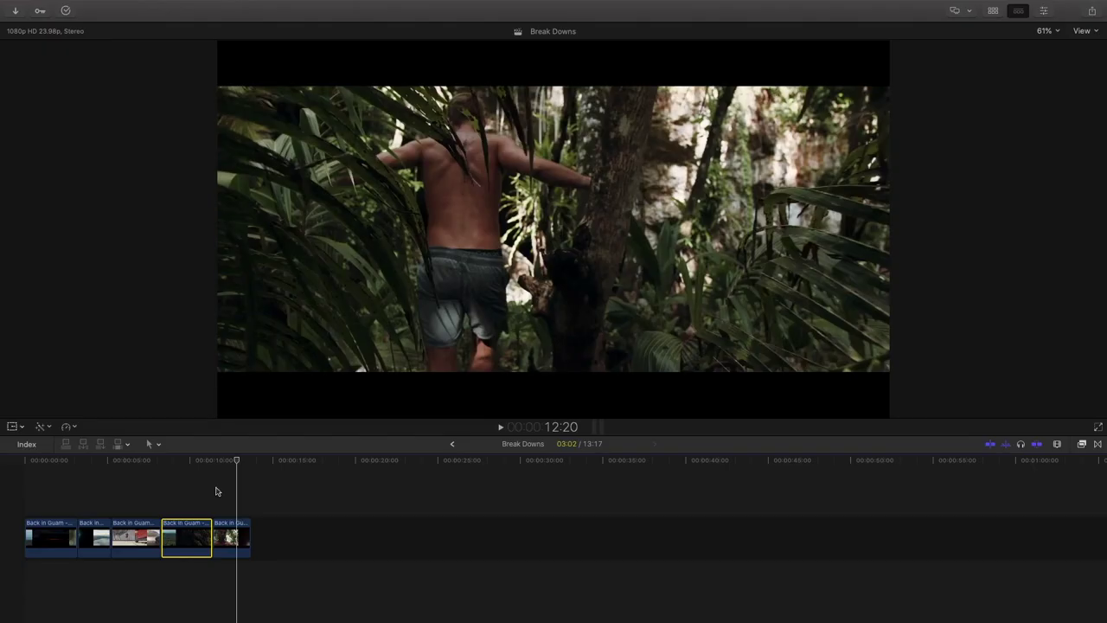